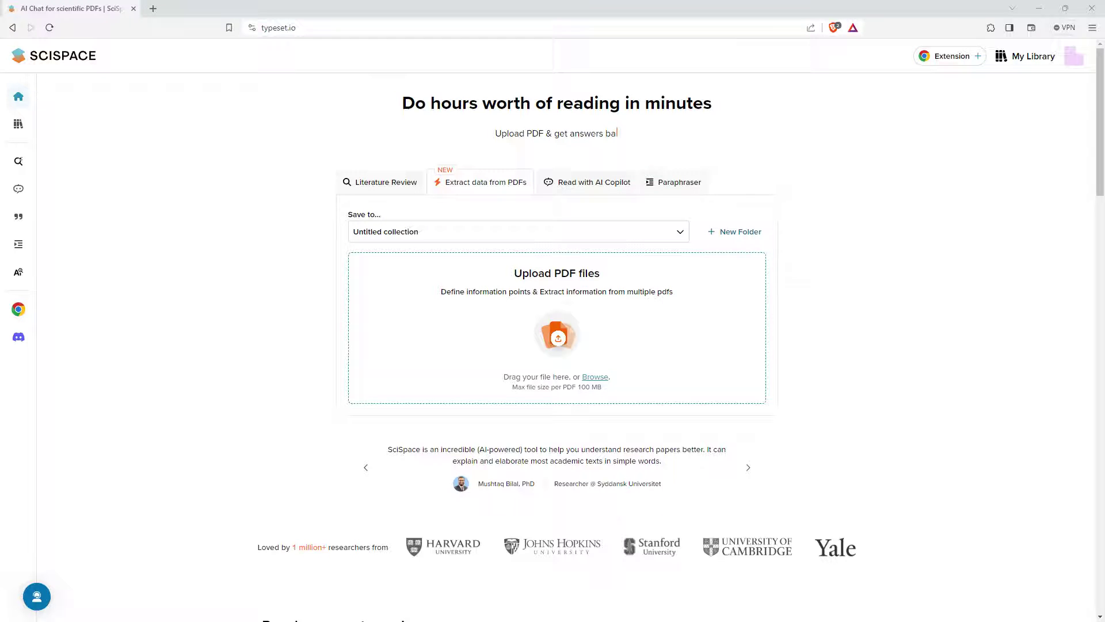
Upload zz final Aus Intermarriage chapter.pdf by dropping it onto the upload zone.
left_click_drag(624, 378, 513, 352)
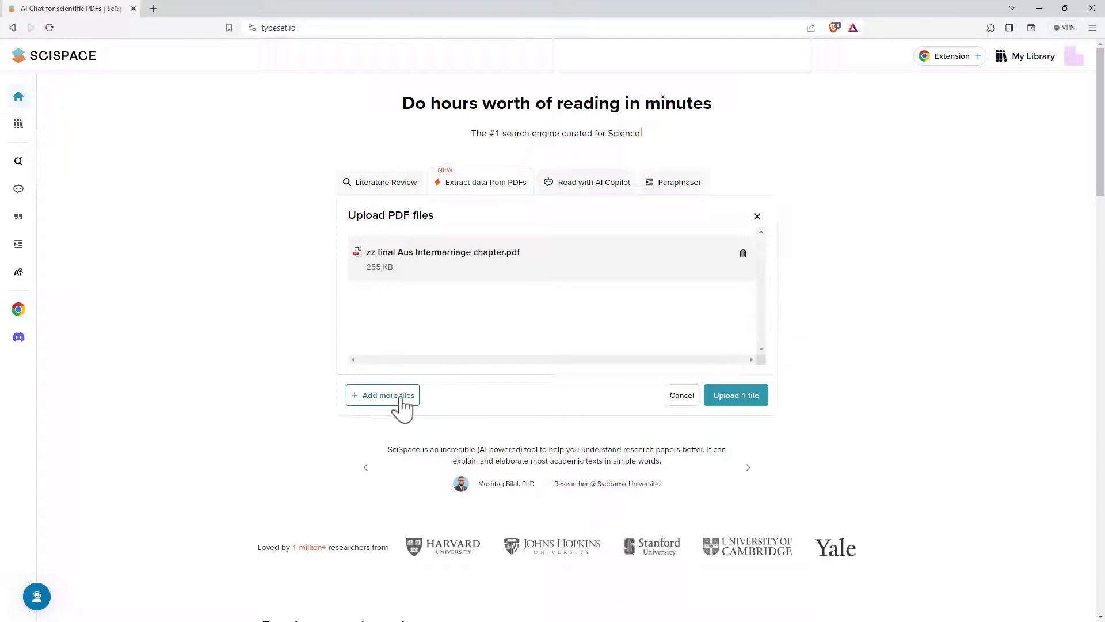
left_click(754, 396)
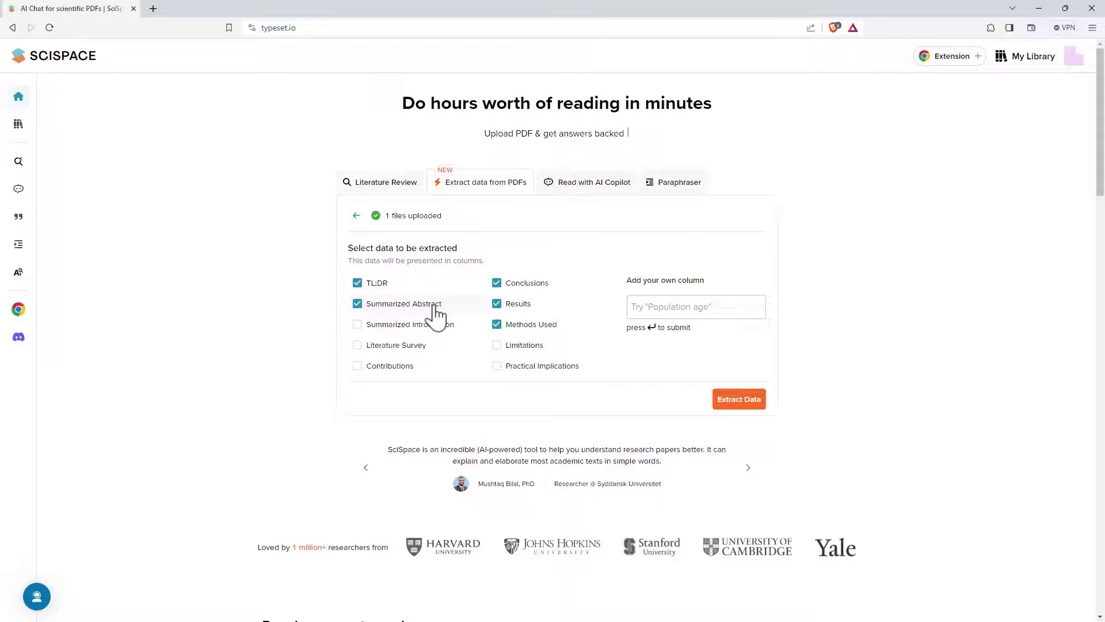
Add Literature Survey, Limitations and Practical Implications to the columns to extract.
left_click(397, 347)
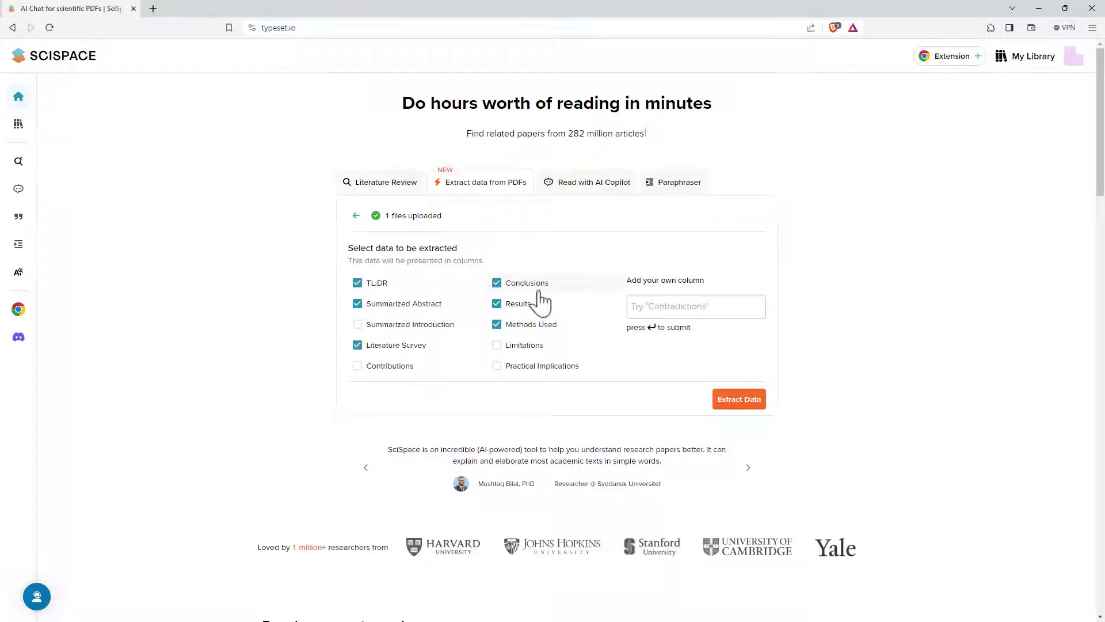
left_click(527, 346)
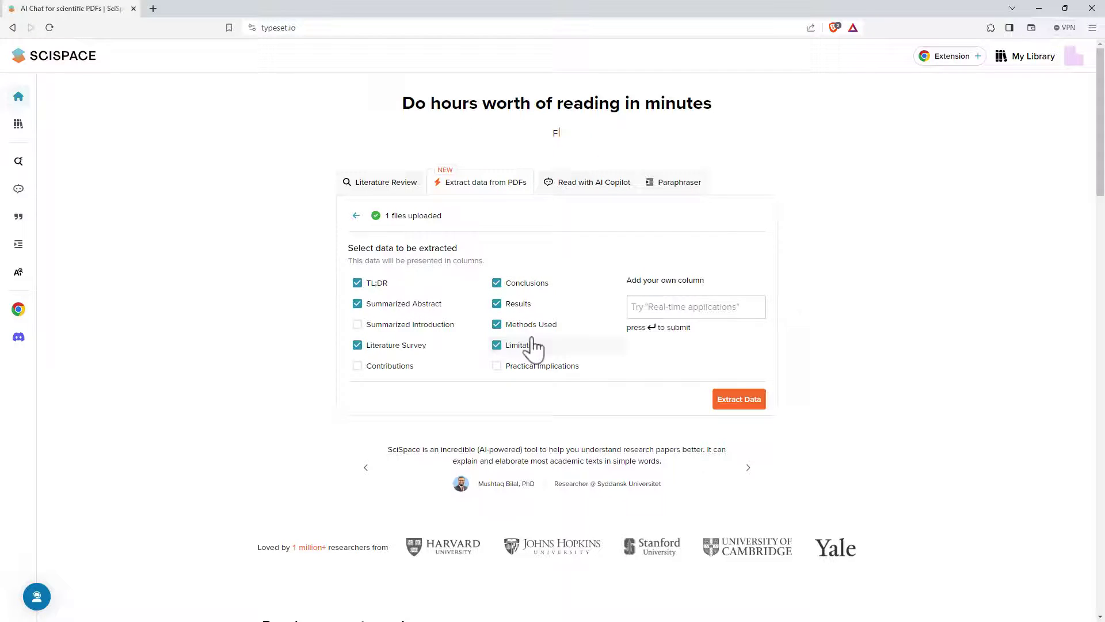
left_click(496, 371)
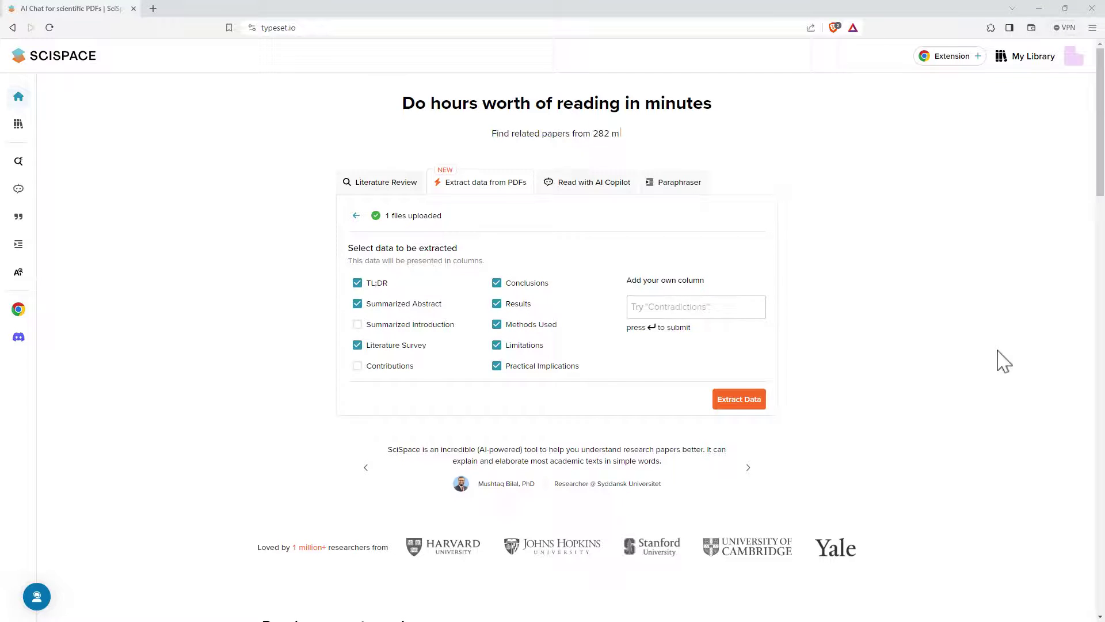
Add custom columns 'Changes over Time' and 'Countries with largest % Australian born partners', then extract.
left_click(708, 297)
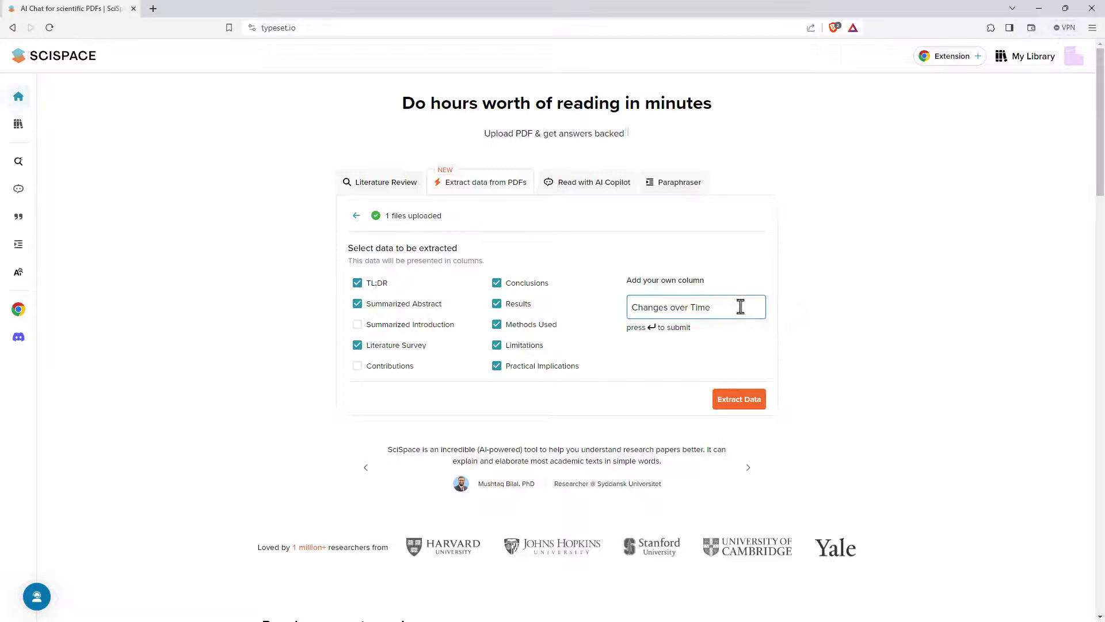
key("Return")
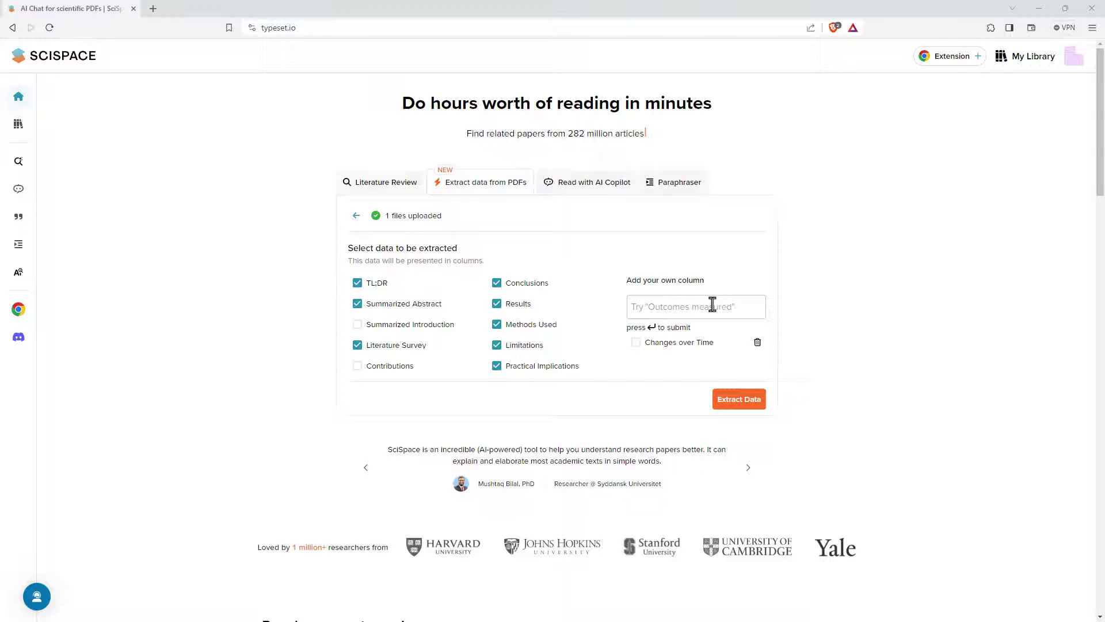
type("Countries with largest % Australian born partners")
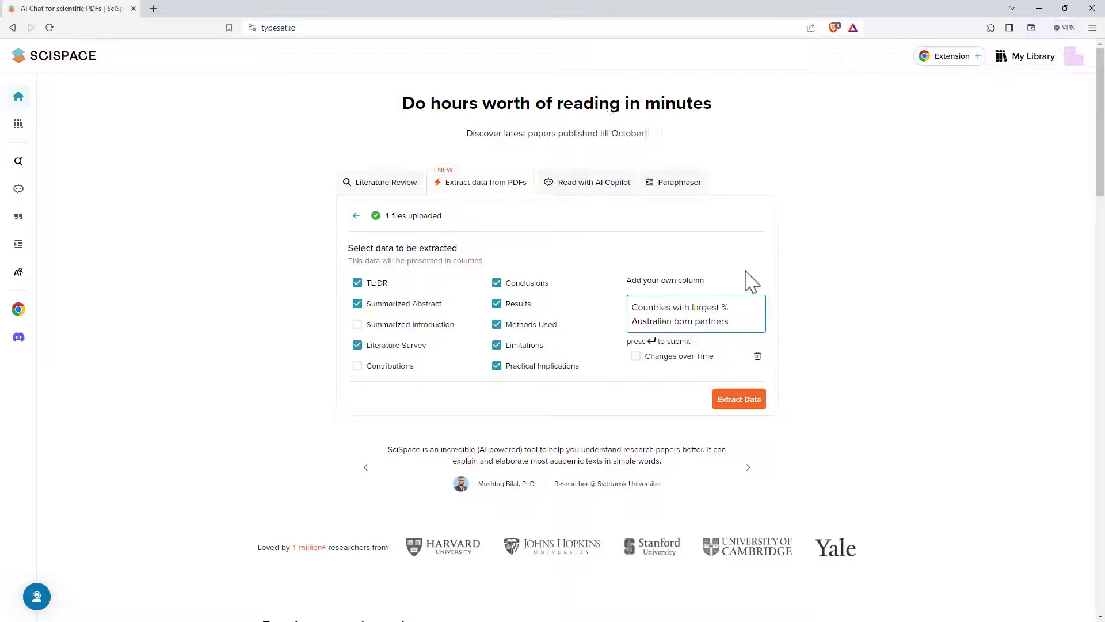
key("Return")
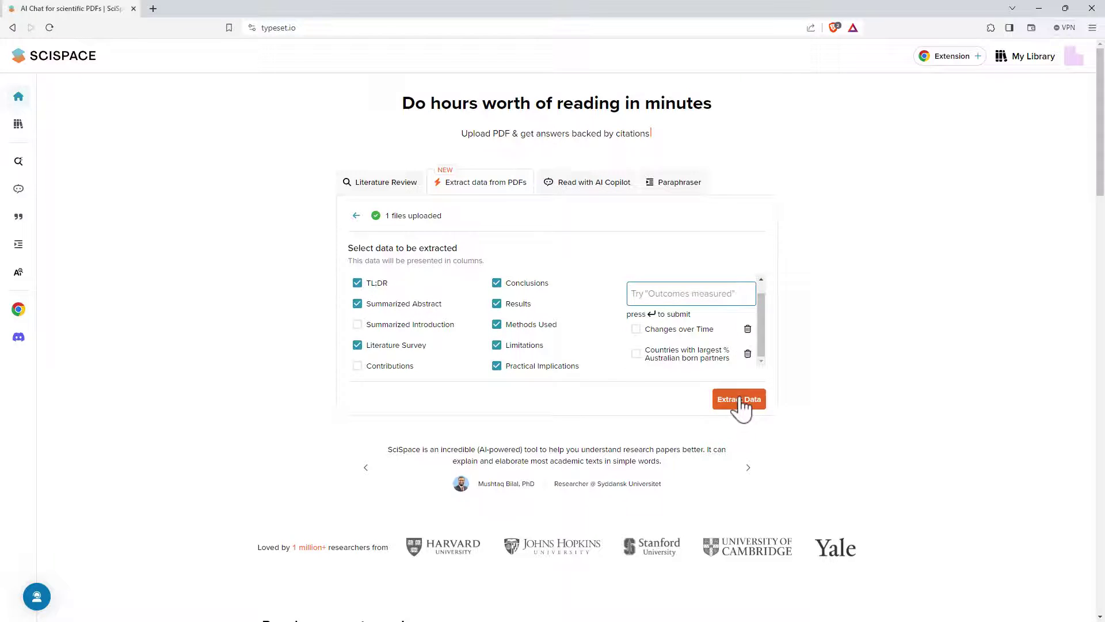
left_click(740, 405)
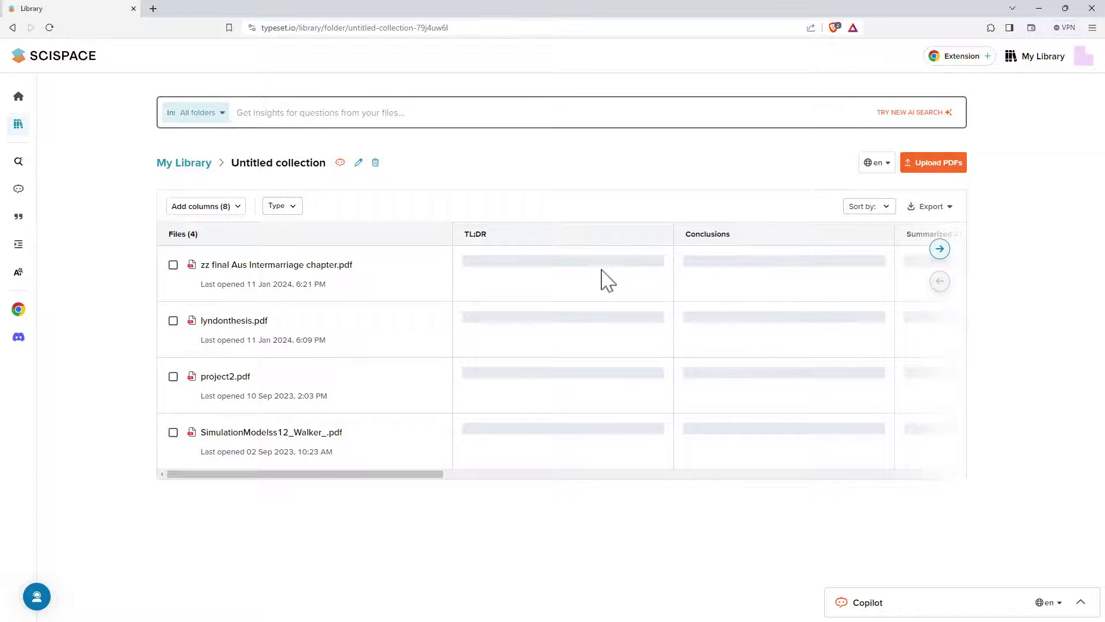
Add the Changes over Time and Countries with largest % Australian born partners columns to the table.
left_click(940, 250)
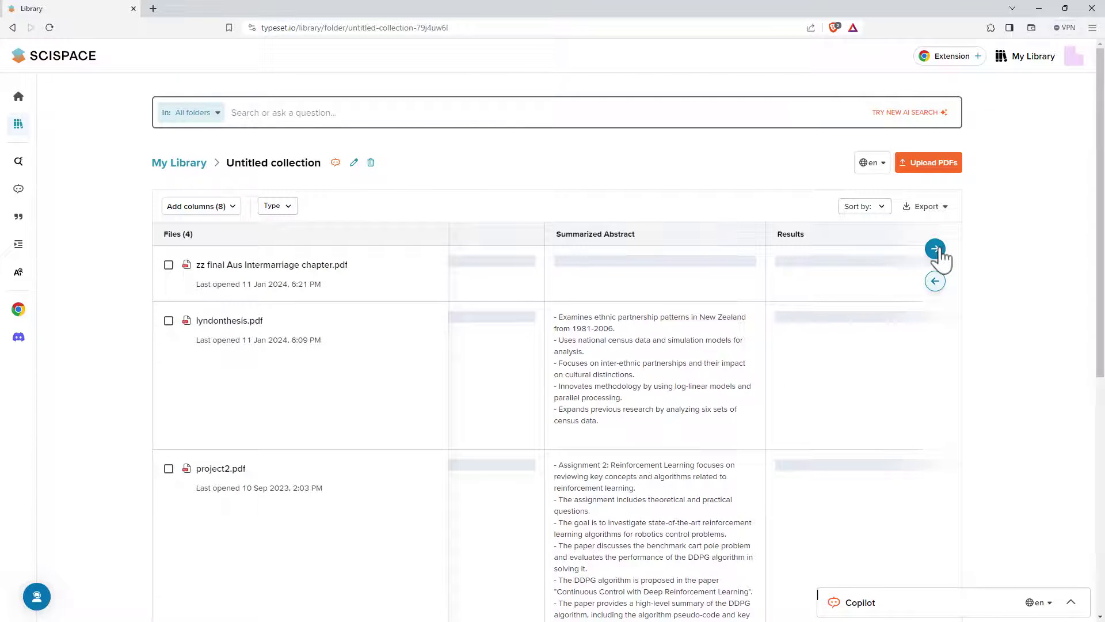
left_click(940, 250)
left_click(940, 249)
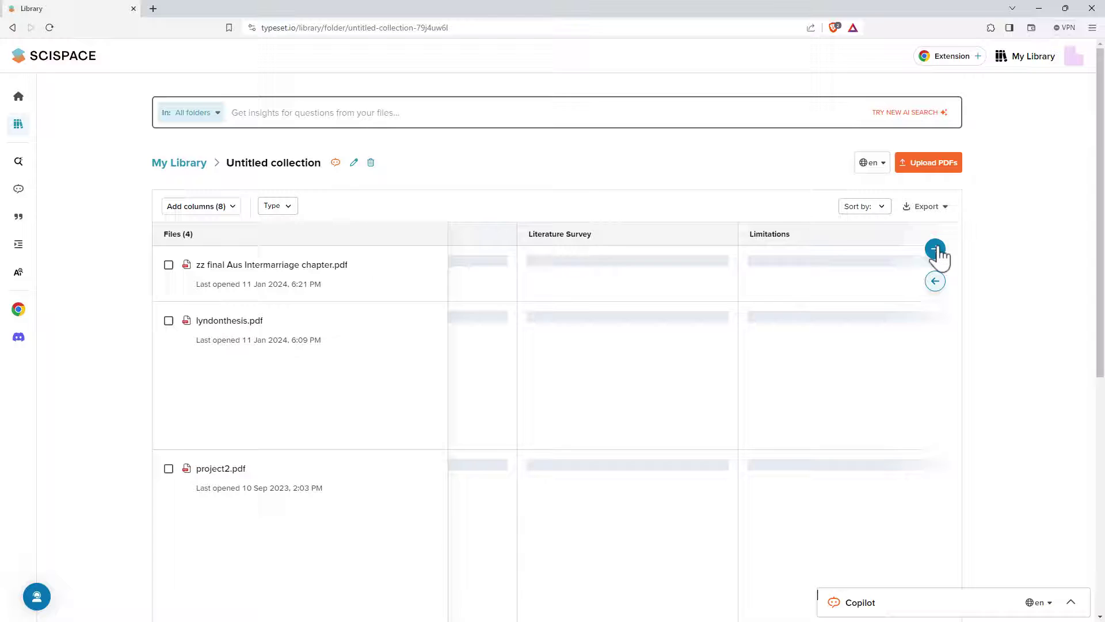
left_click(939, 250)
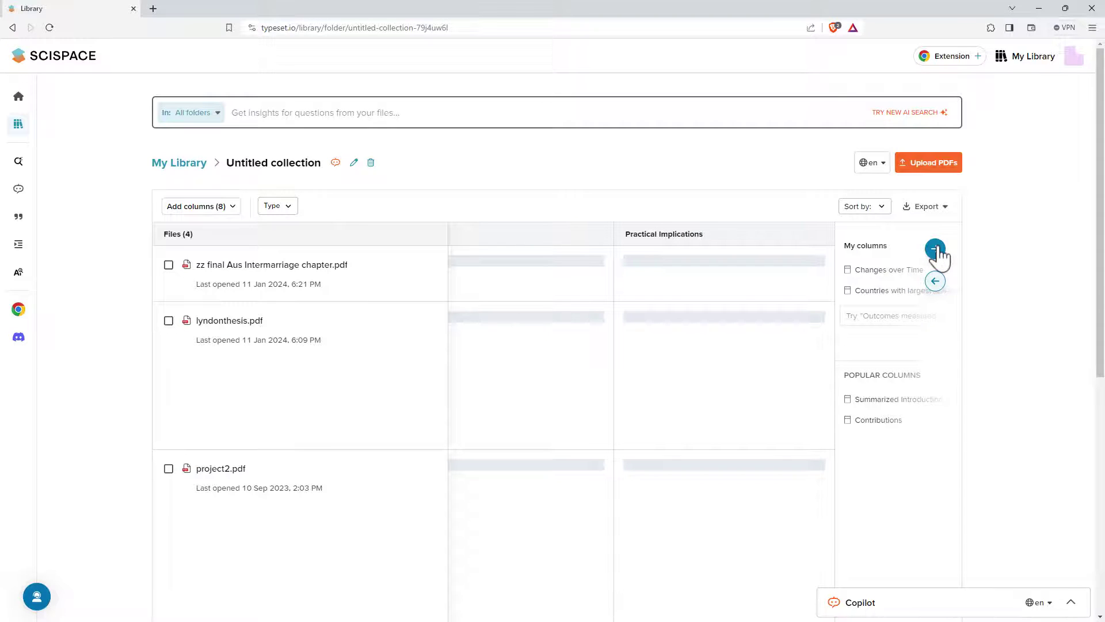
left_click(938, 253)
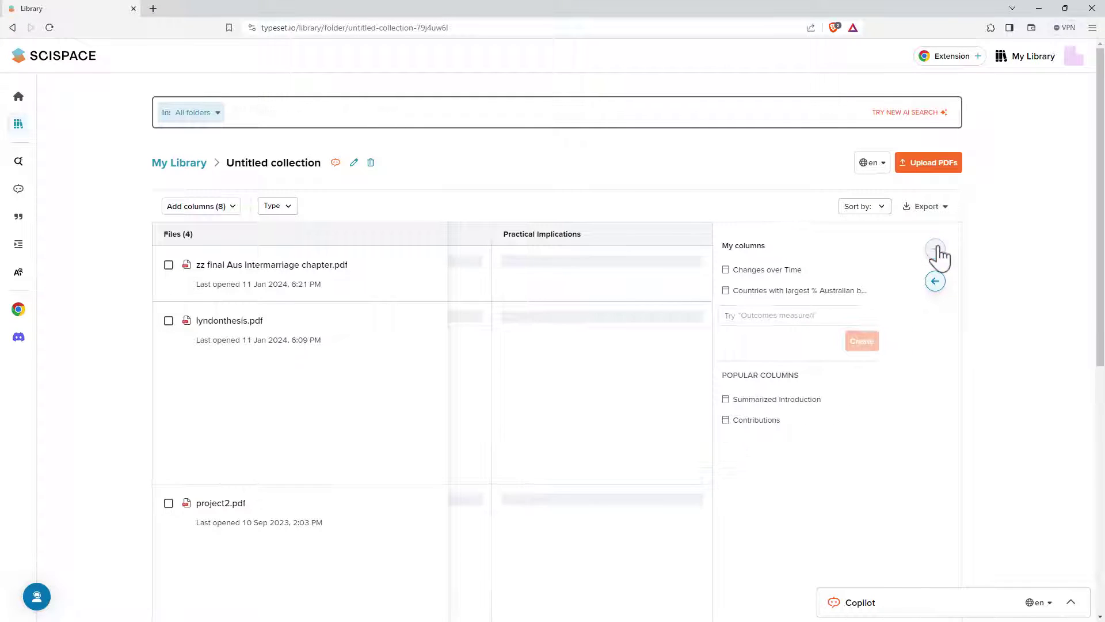
left_click(763, 271)
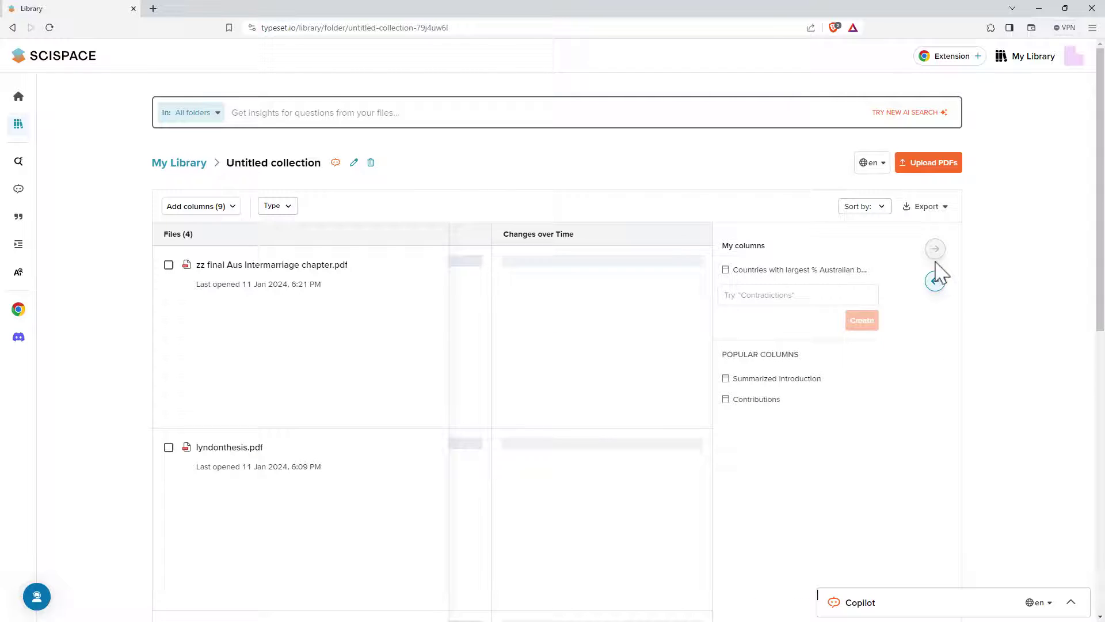
left_click(801, 269)
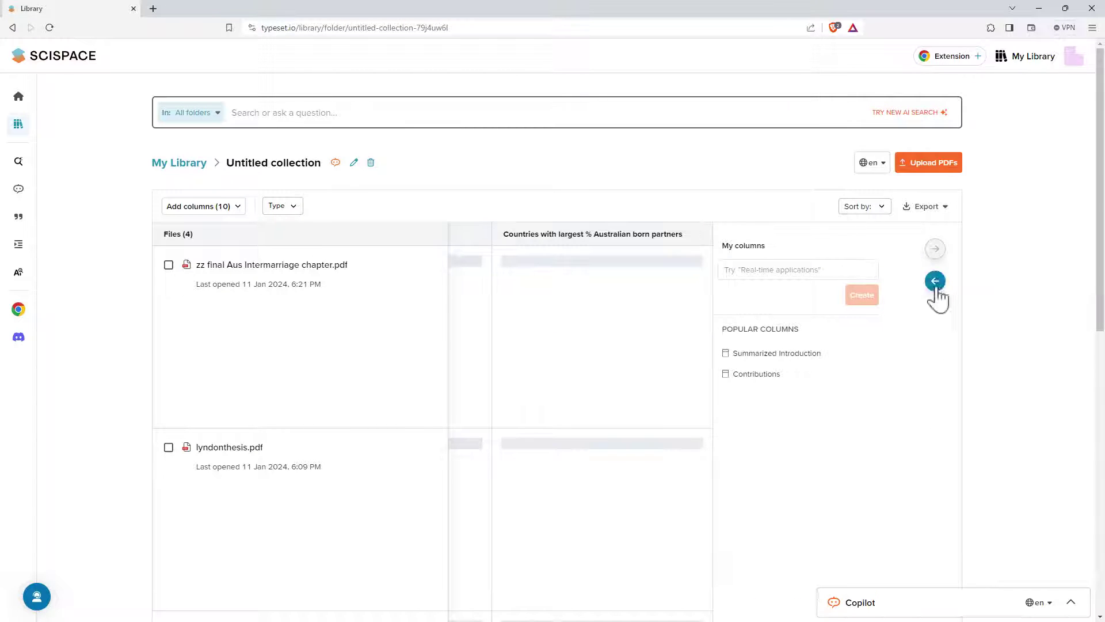
Scroll the extraction table back left to the TL;DR and Conclusions columns.
left_click(935, 281)
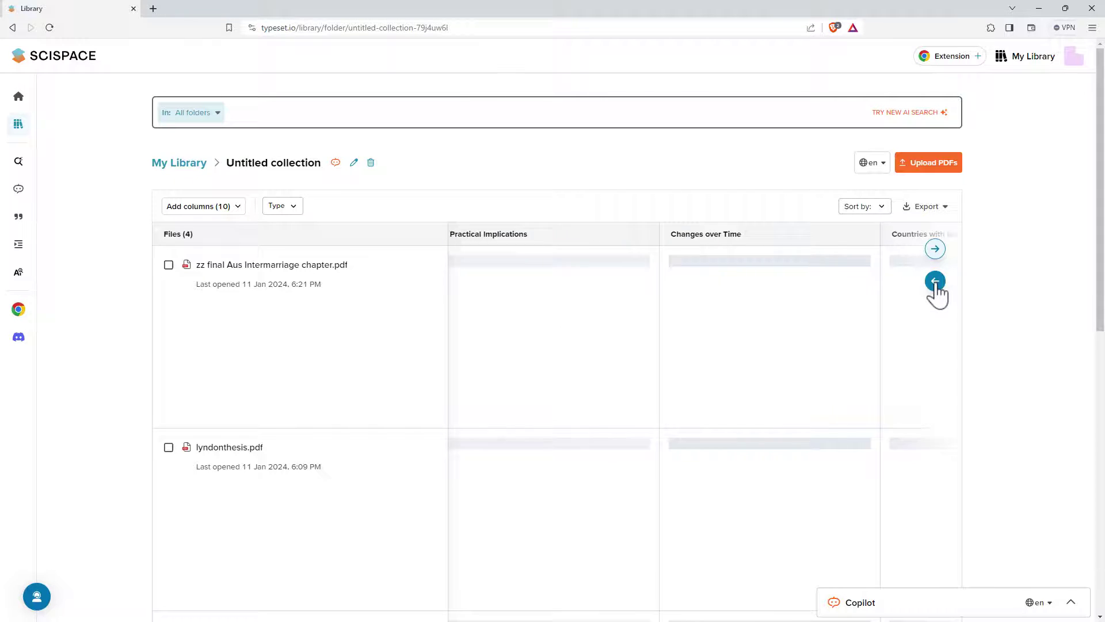
left_click(935, 281)
left_click(936, 281)
left_click(935, 283)
left_click(935, 282)
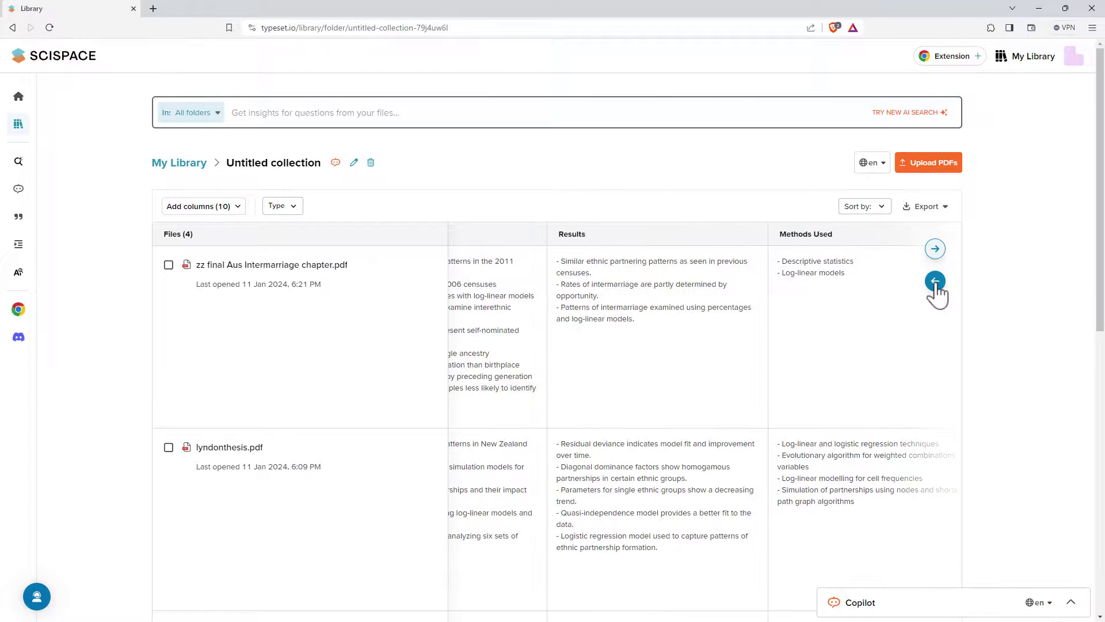
left_click(936, 282)
left_click(936, 281)
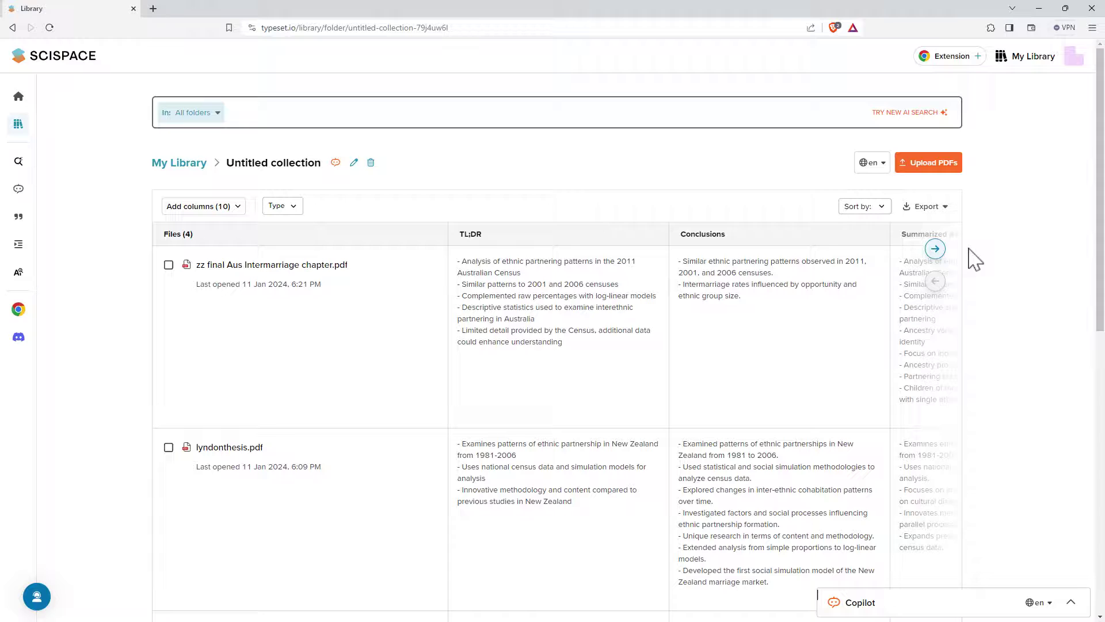
Review columns through Australian born partners, then open Copilot for zz final Aus Intermarriage chapter.pdf.
left_click(936, 249)
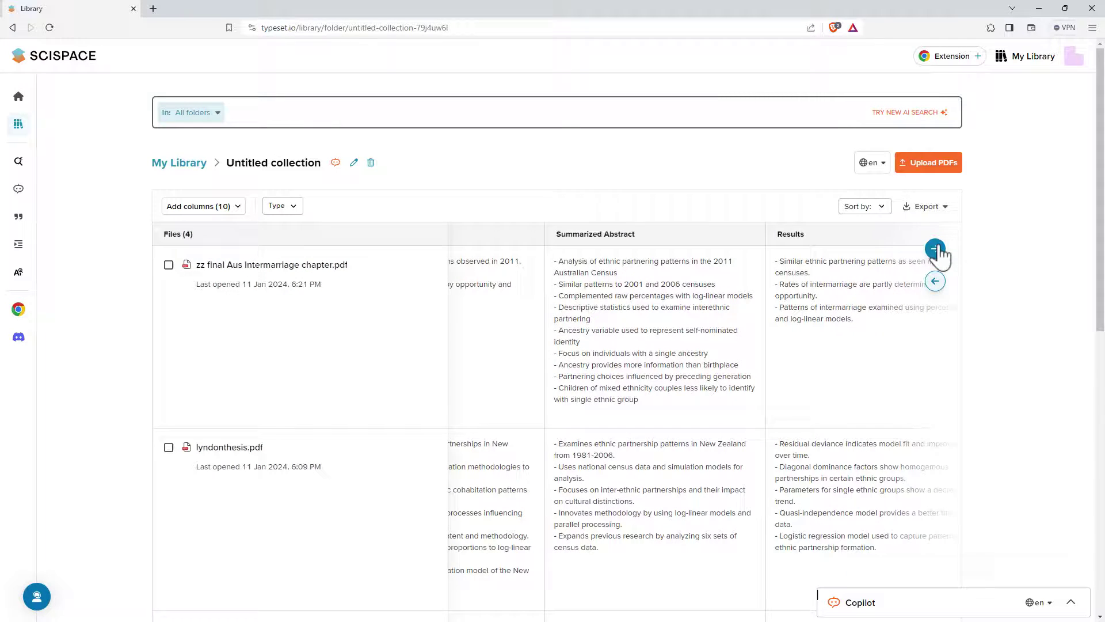
left_click(936, 250)
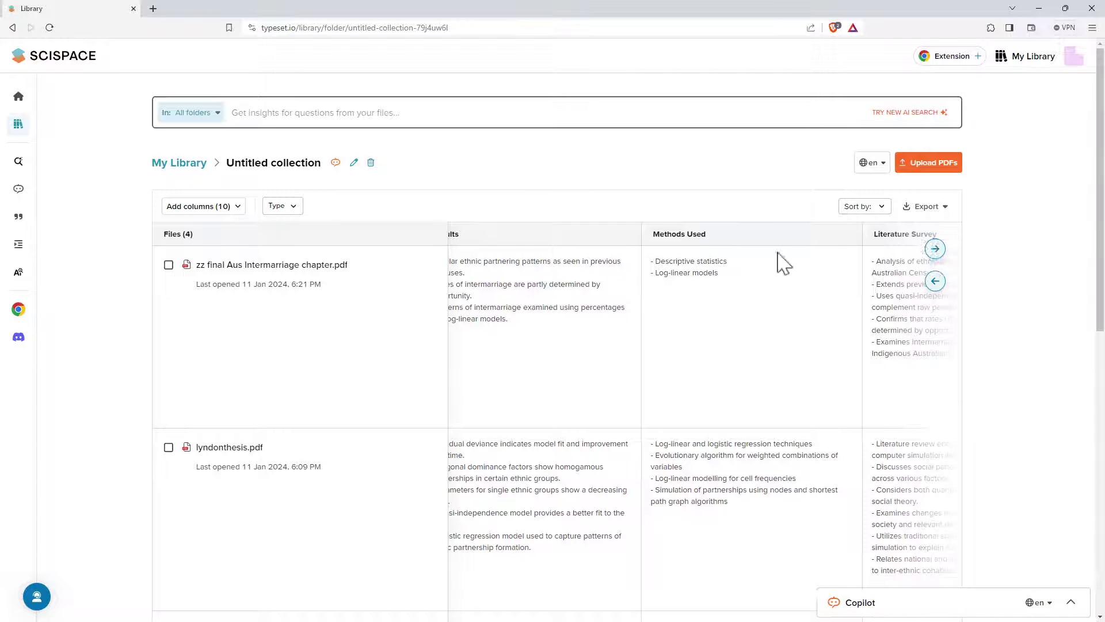
left_click(935, 249)
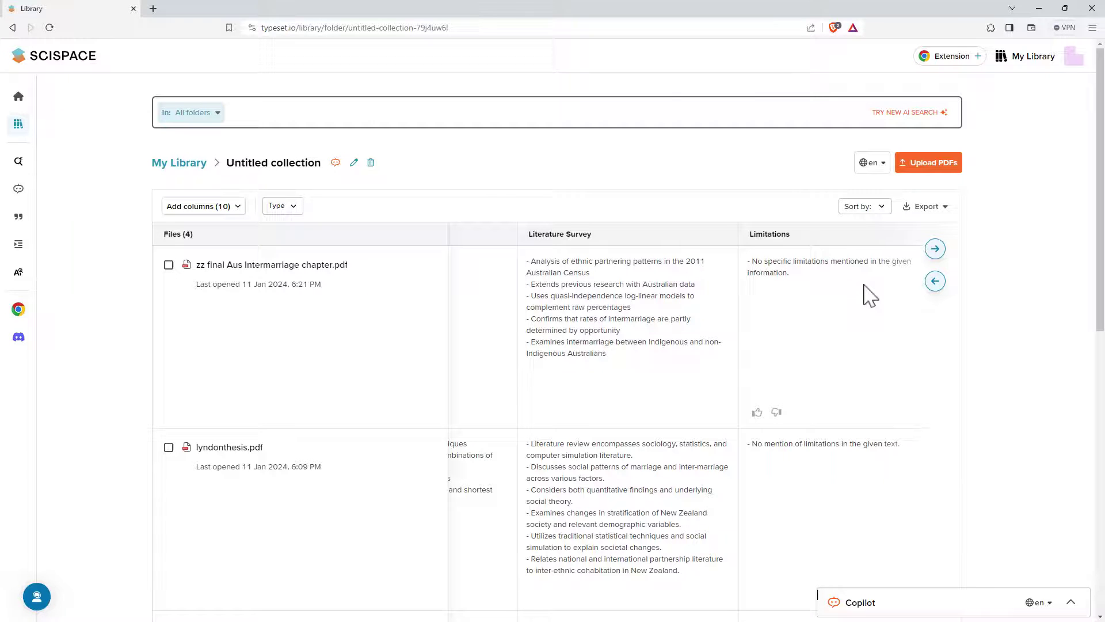
left_click(935, 249)
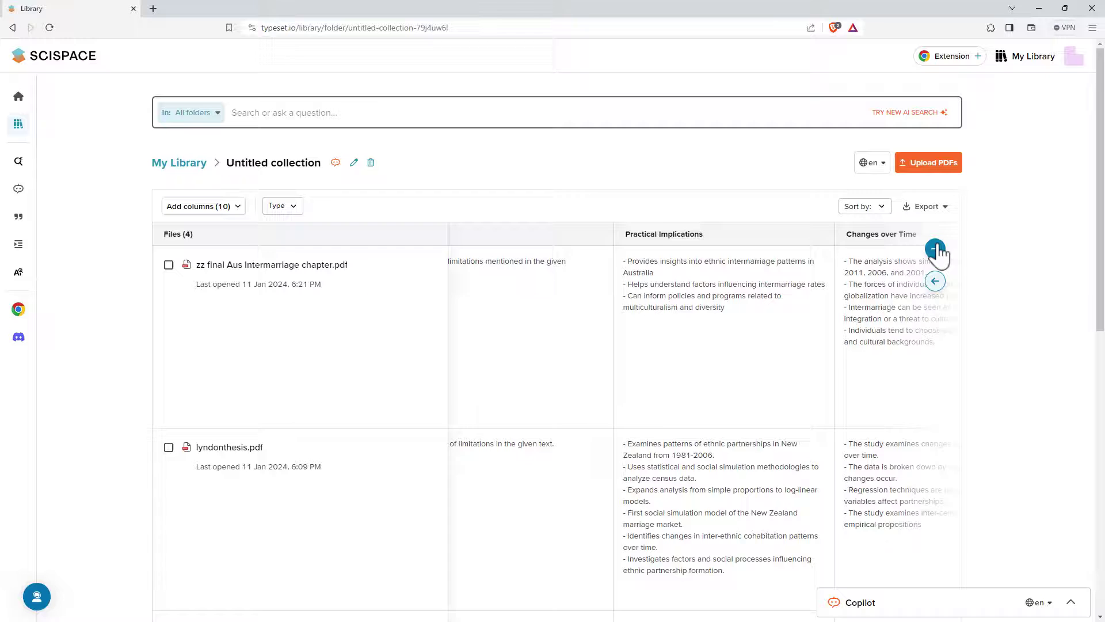
left_click(936, 249)
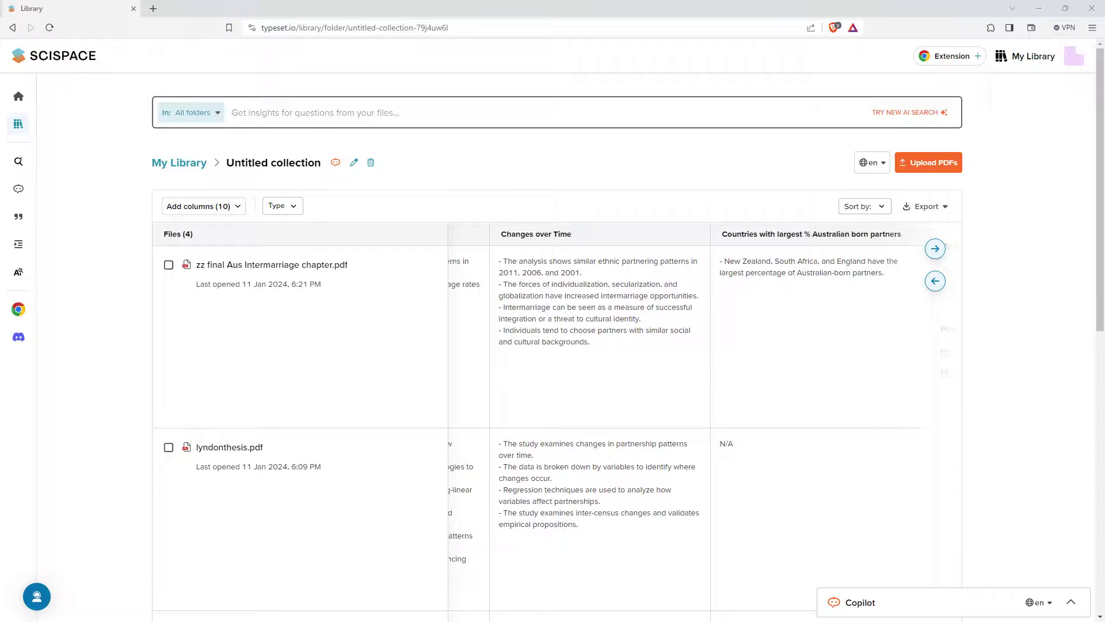
left_click(364, 265)
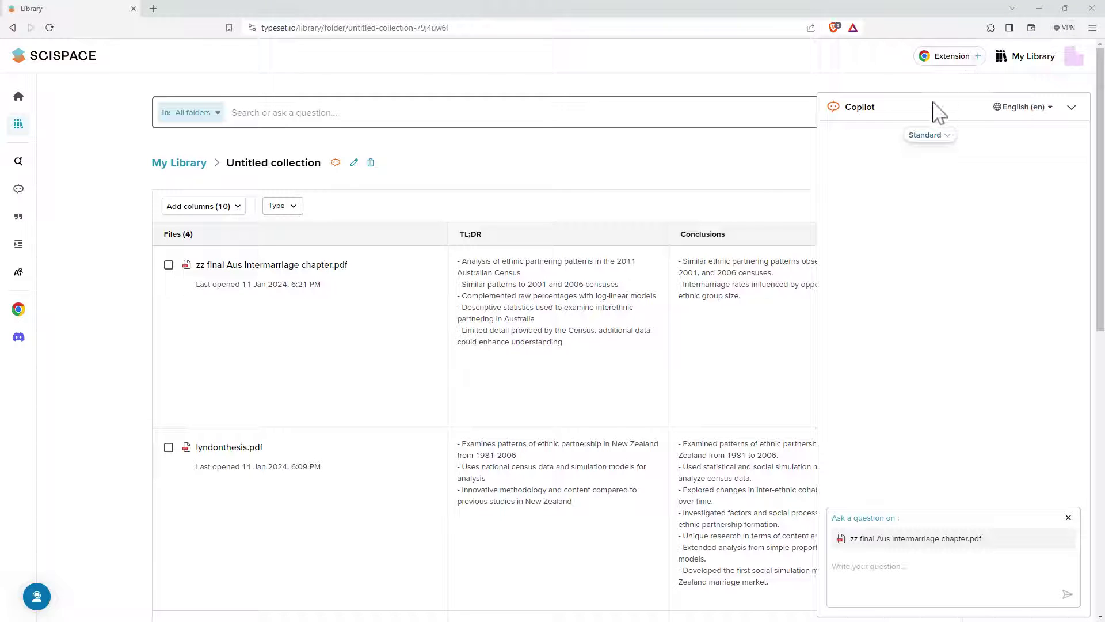
Switch Copilot to the High Quality model and ask about recent Australian analyses.
left_click(931, 139)
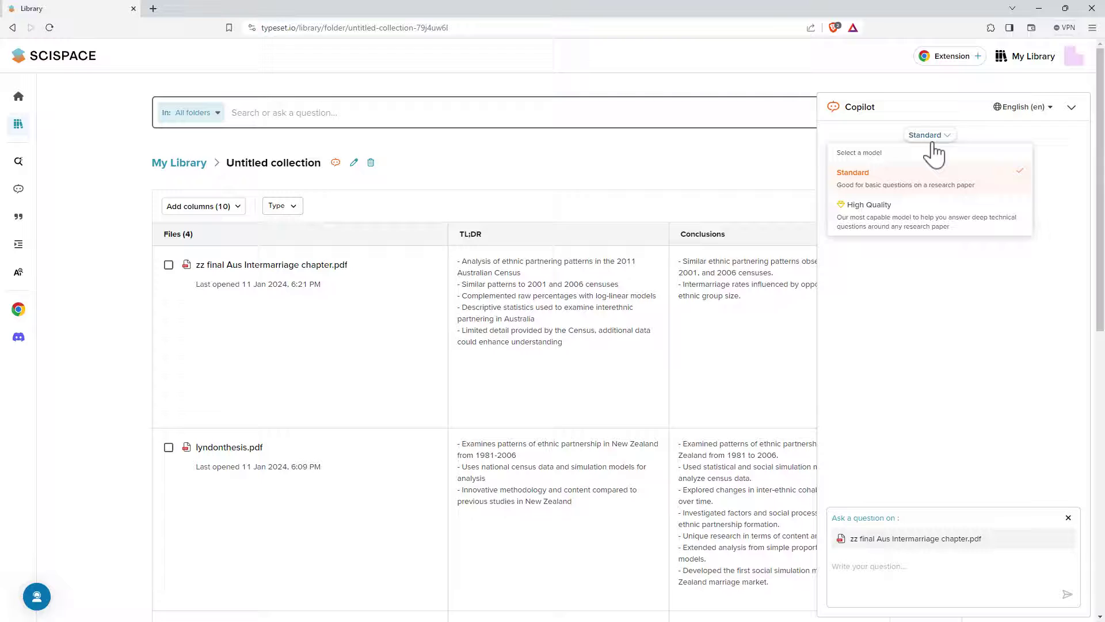
left_click(883, 227)
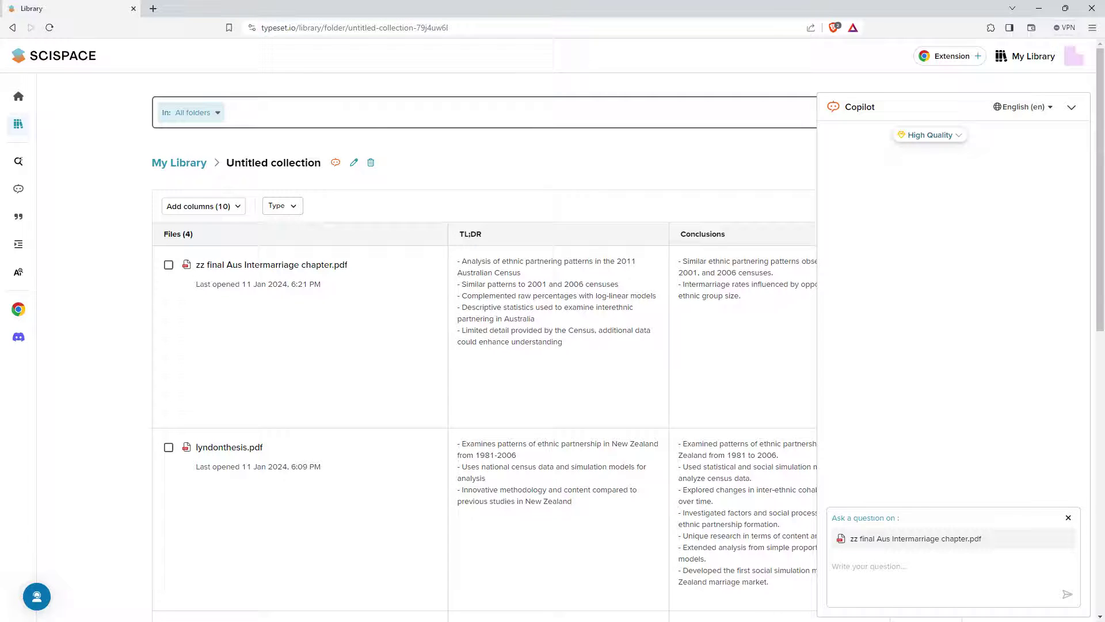
type("Has anyone written similar analyses in Australia more recently?")
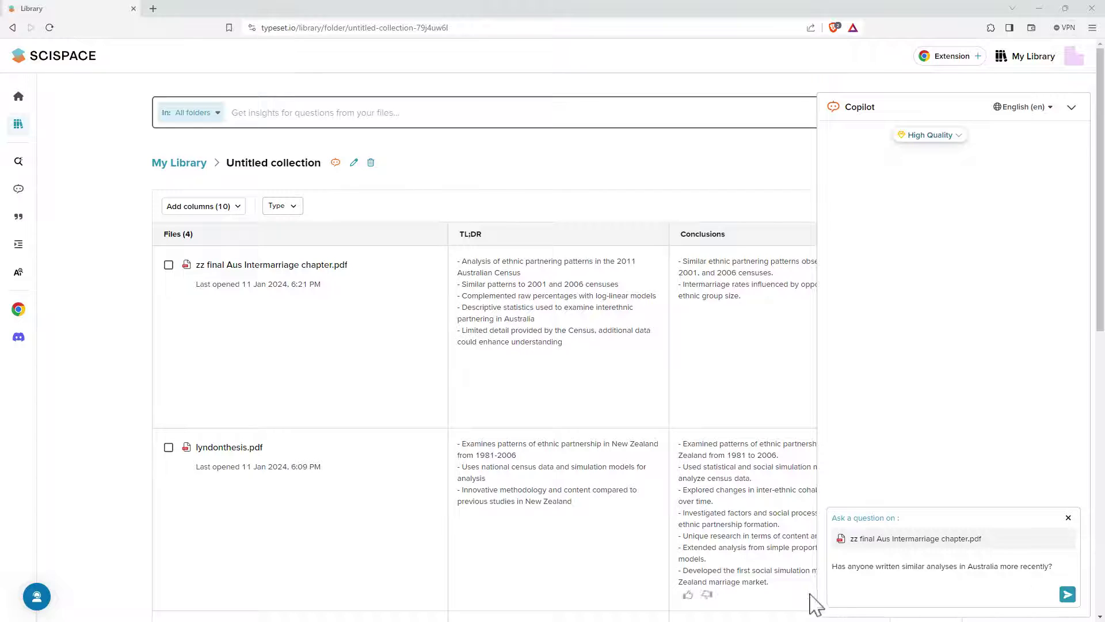
left_click(1067, 594)
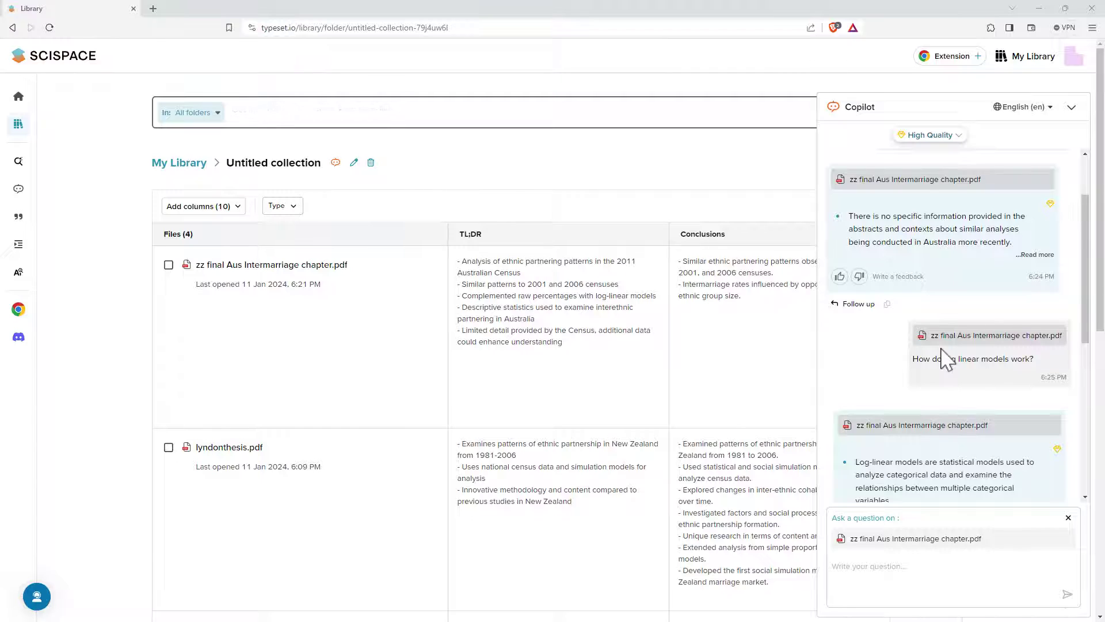
Read the full Copilot answer, then return to the SciSpace home page.
left_click(1034, 254)
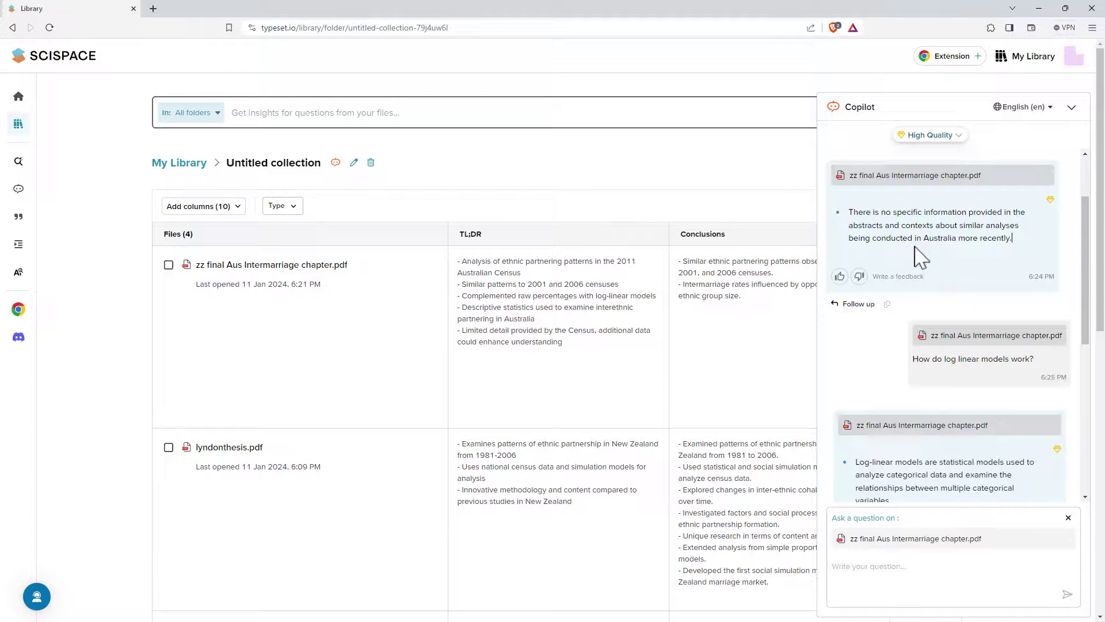
scroll(915, 264, "down", 5)
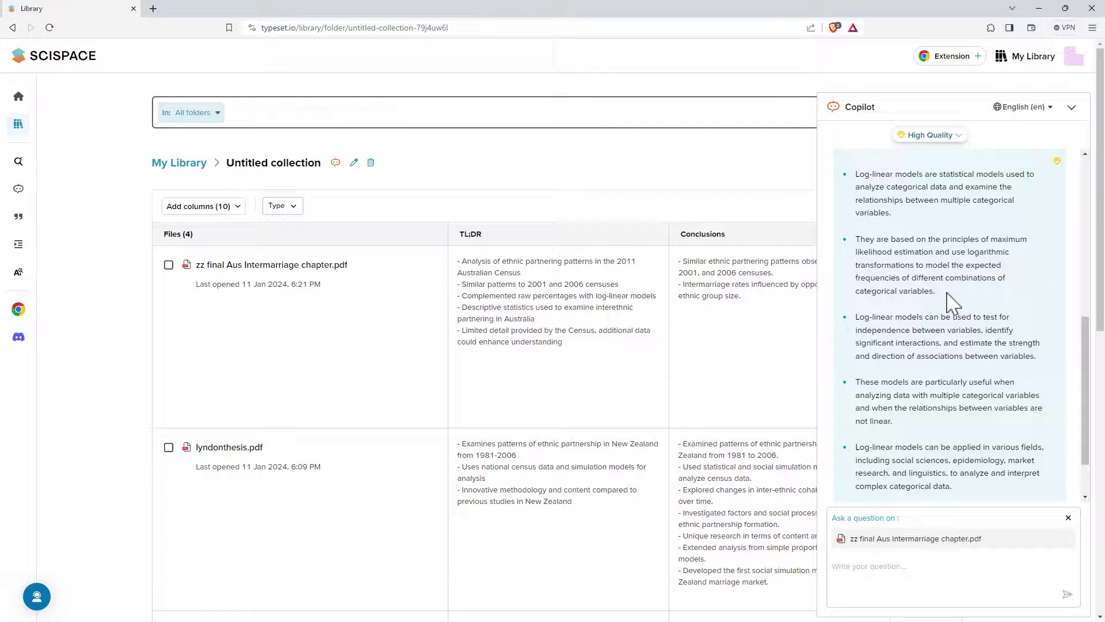
scroll(945, 299, "down", 1)
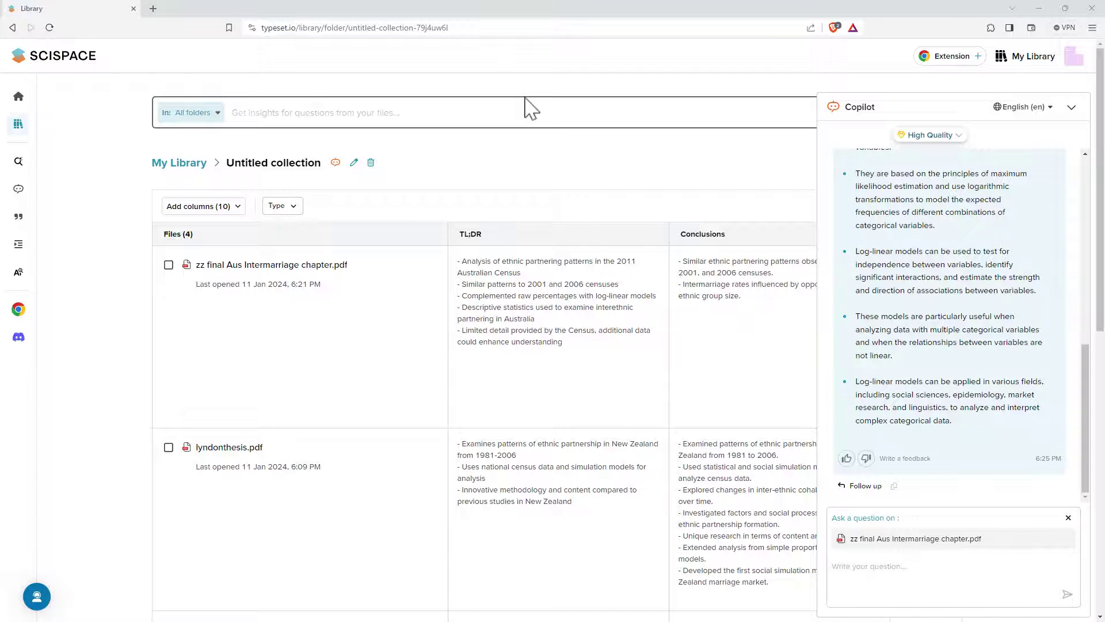
left_click(28, 96)
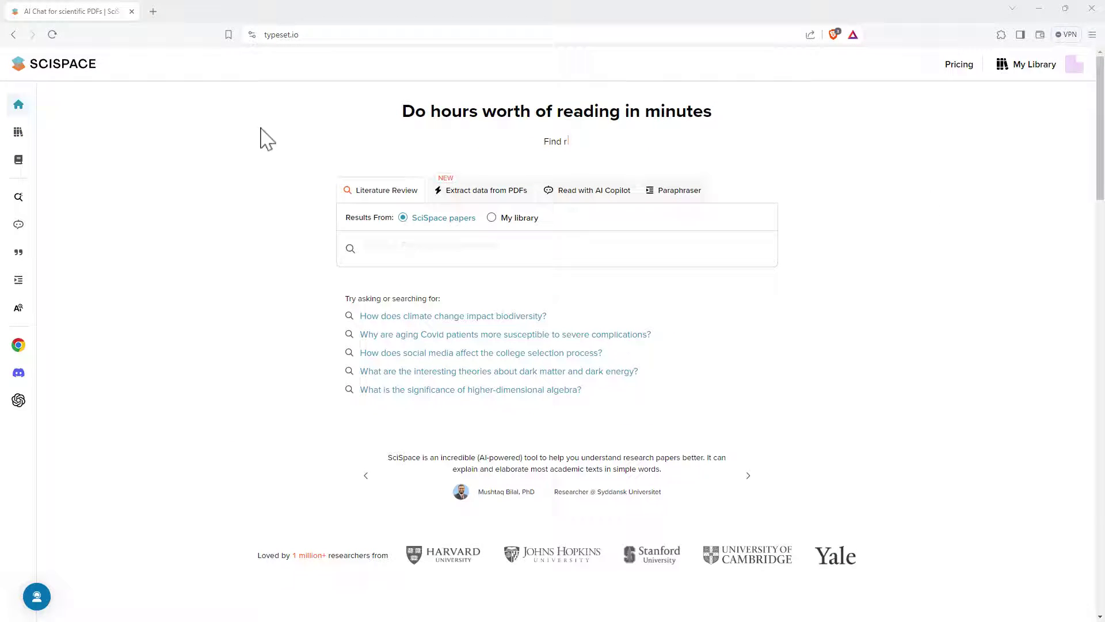
Select Demo as the working notebook in the notebook editor, then close its panel.
mouse_move(20, 124)
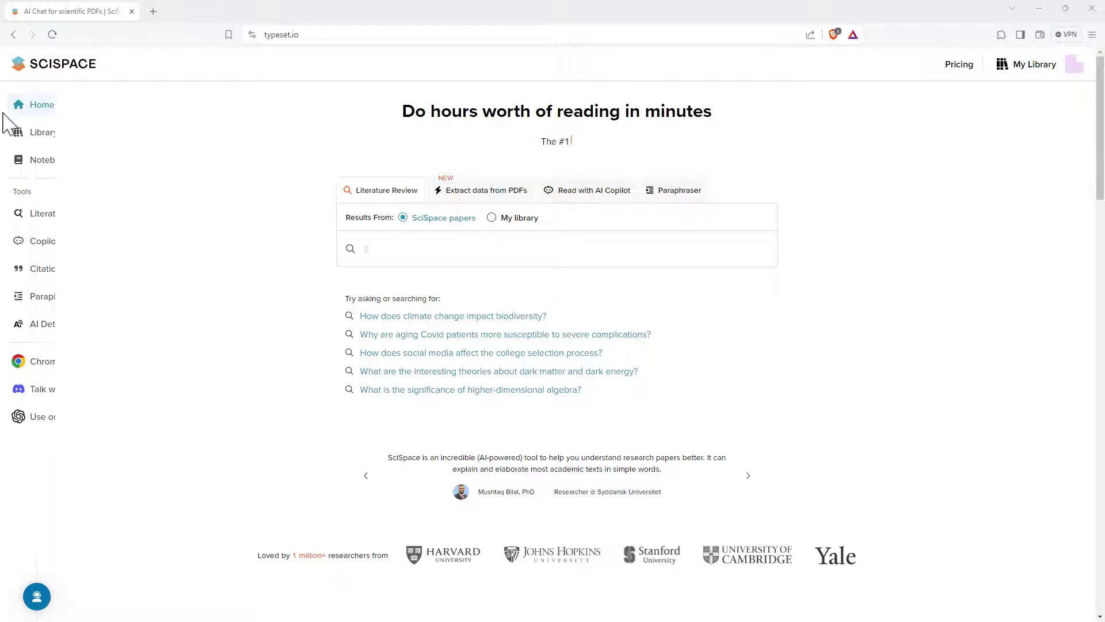
left_click(42, 163)
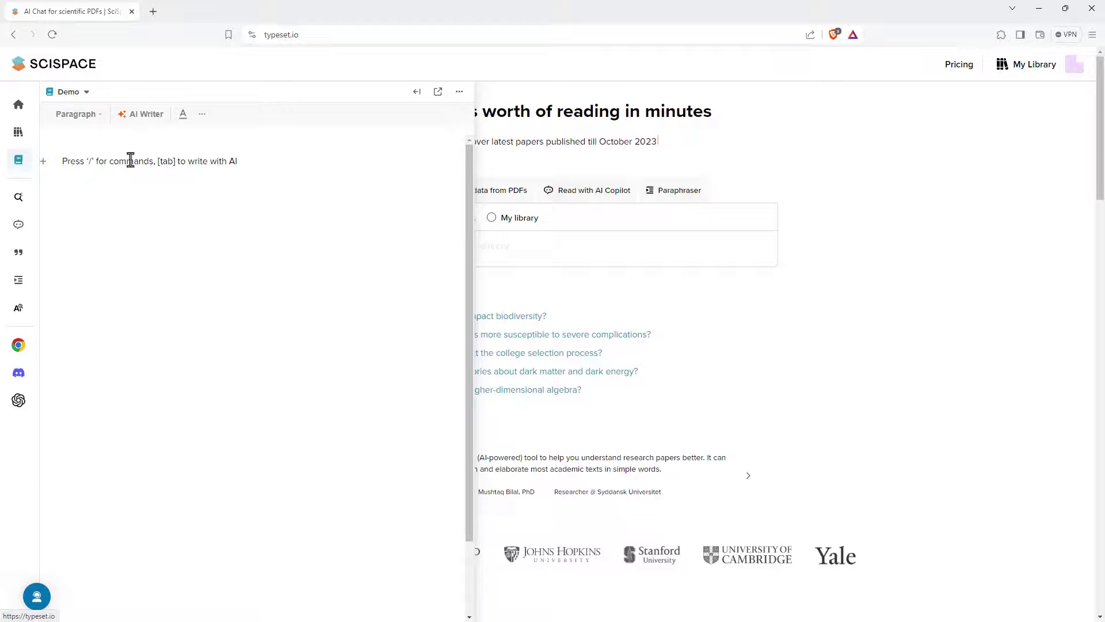
left_click(81, 94)
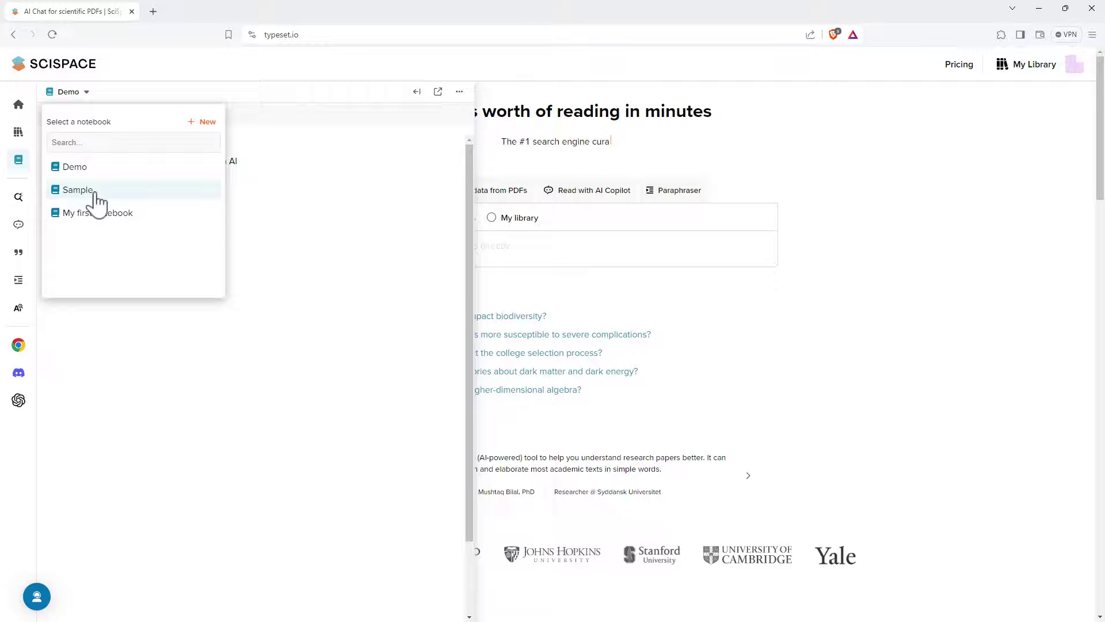
left_click(324, 200)
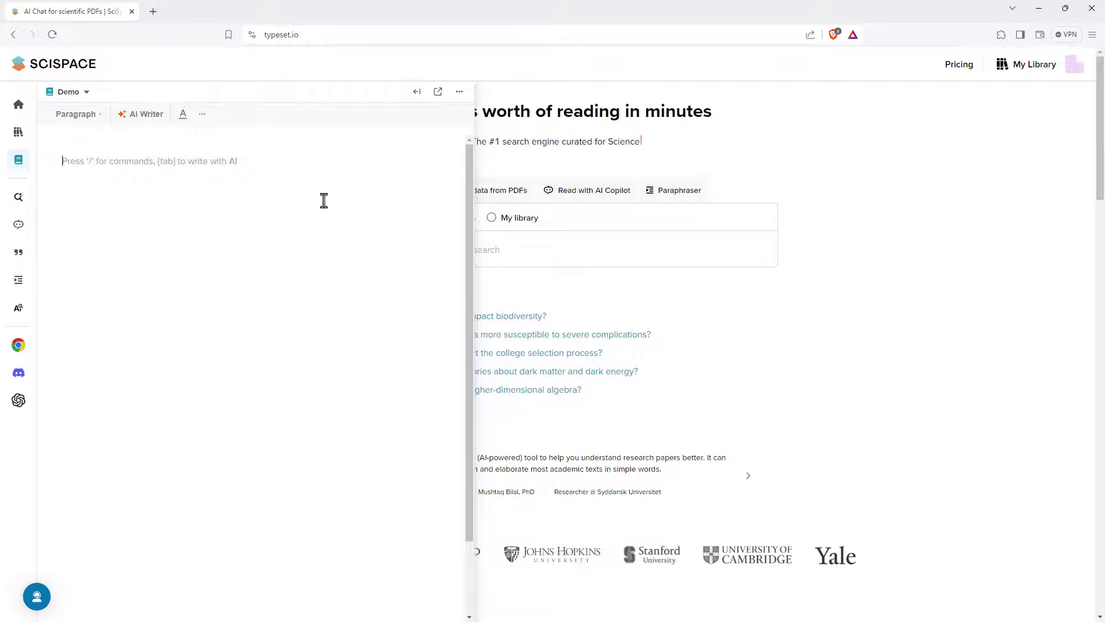
left_click(137, 114)
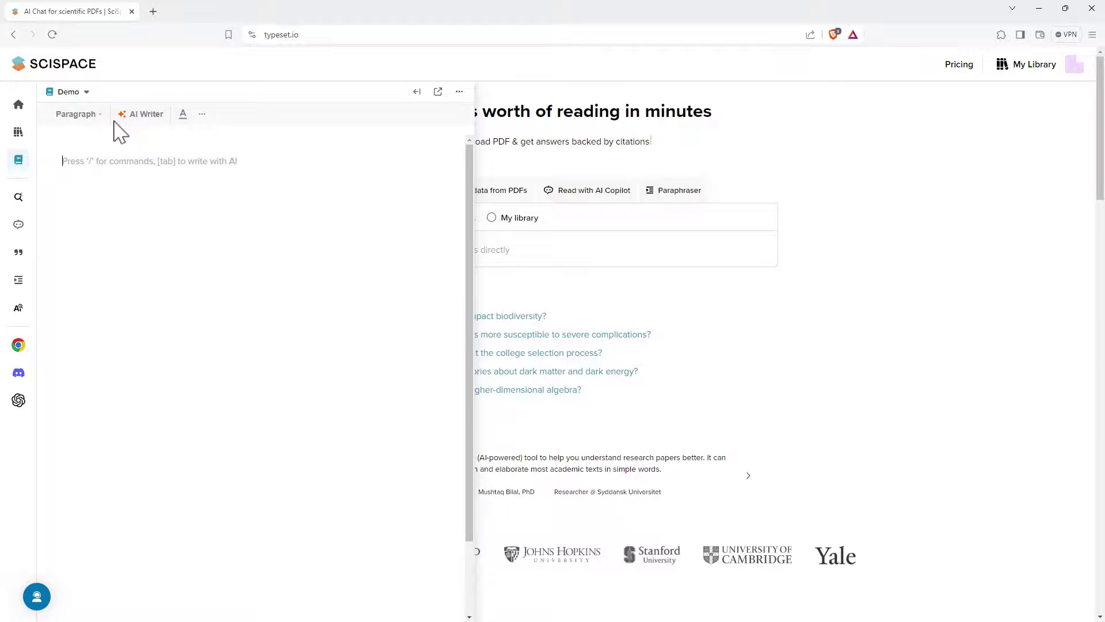
left_click(917, 176)
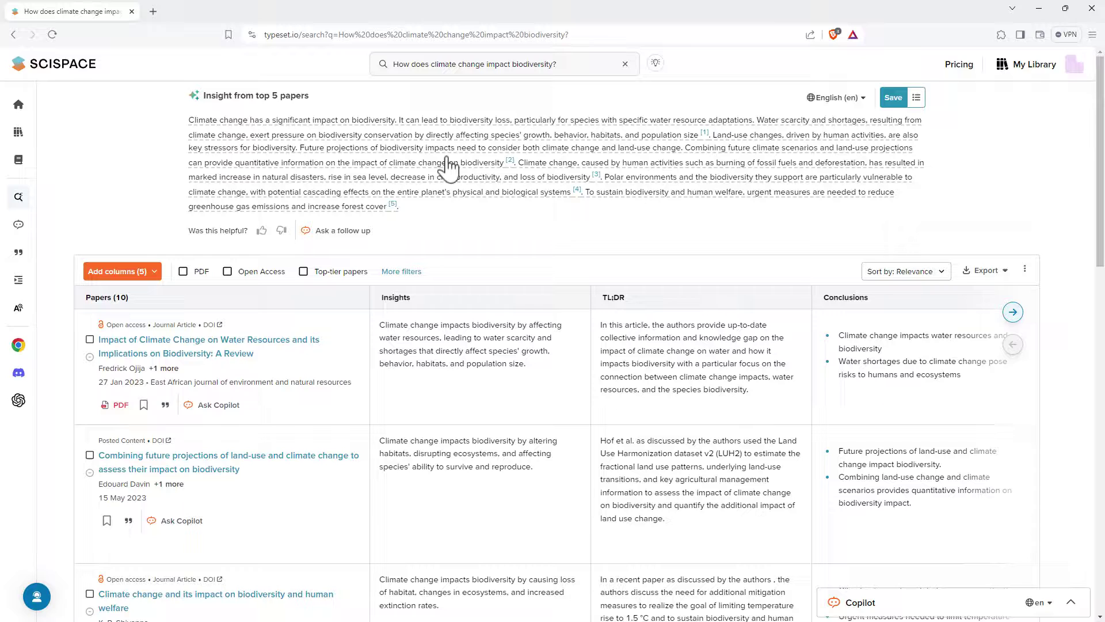
Save the top-5-papers climate change and biodiversity insight summary to the Demo notebook.
left_click(459, 177)
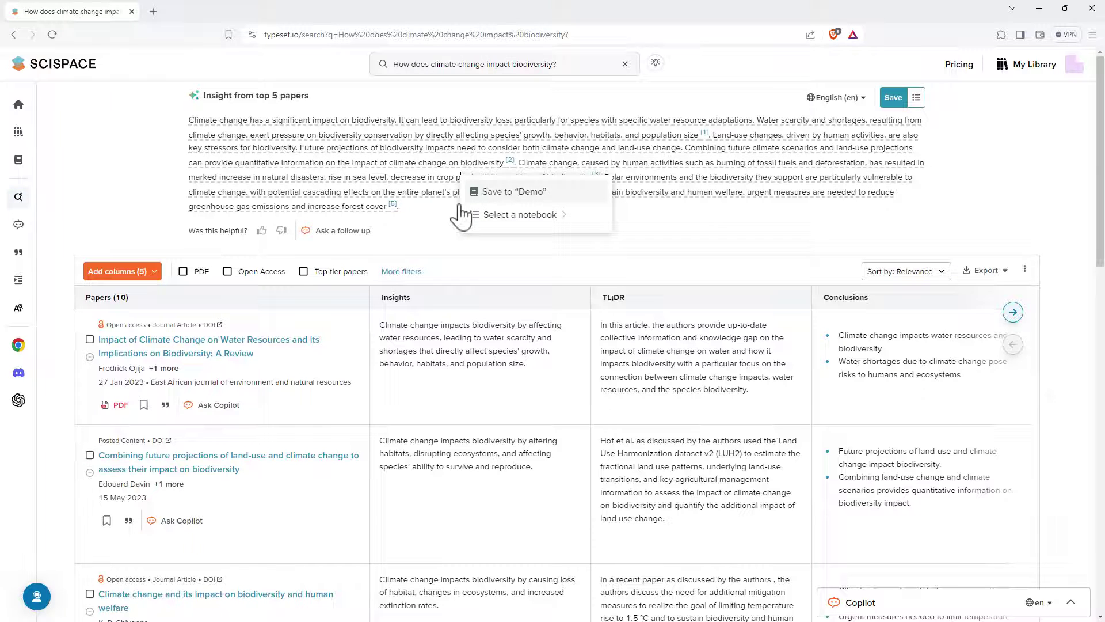
left_click(526, 194)
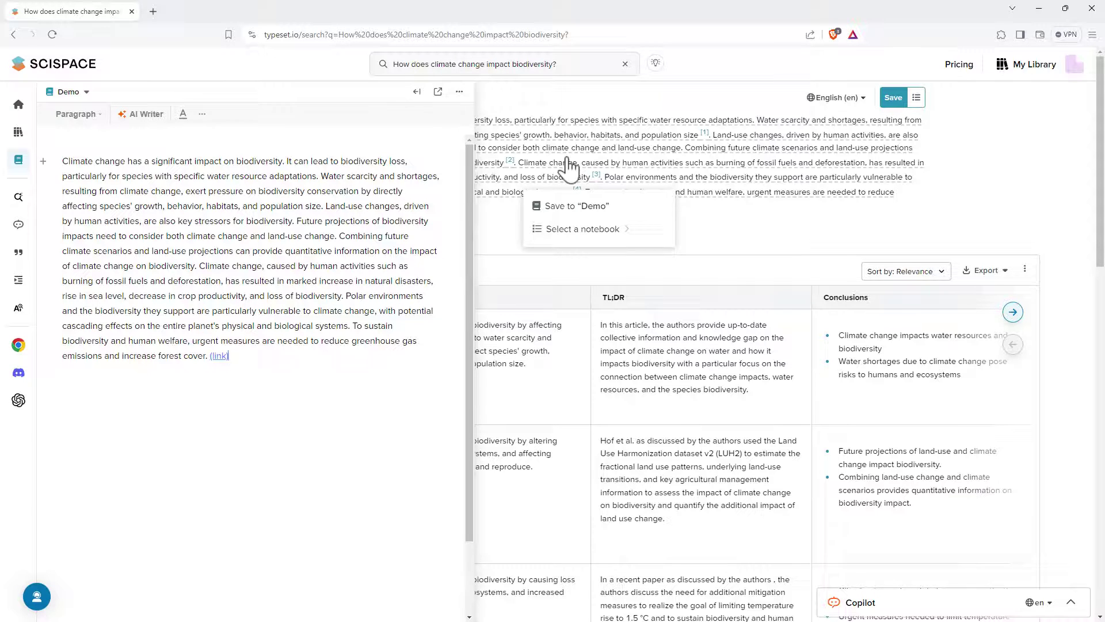
left_click(957, 177)
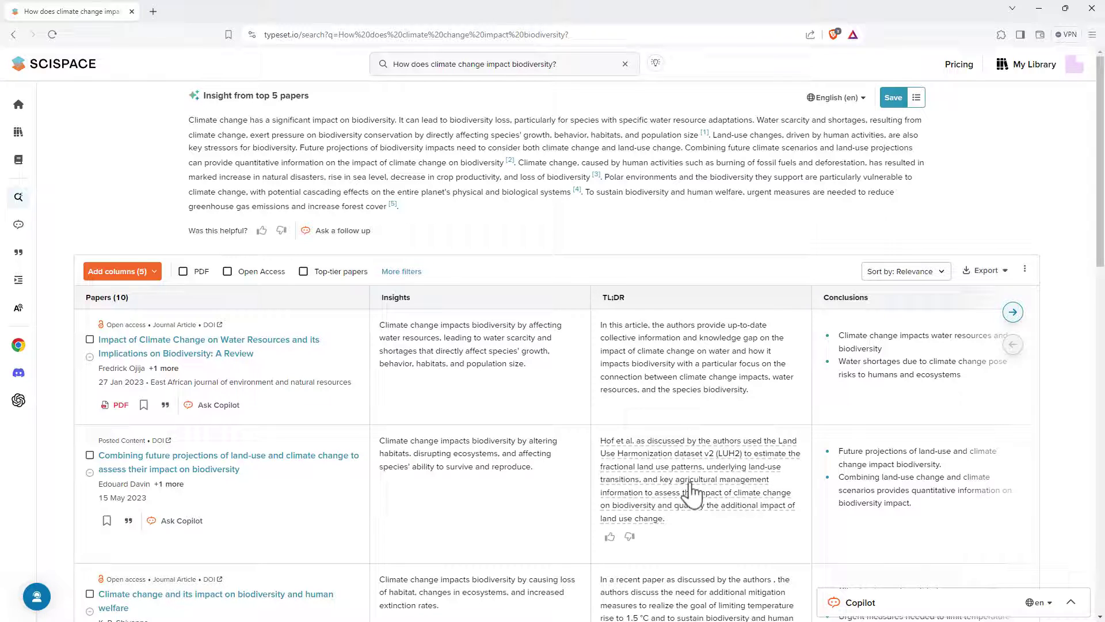
Save the first paper's TL;DR to Demo and place the cursor above the [TL;DR] section.
left_click(662, 364)
left_click(730, 380)
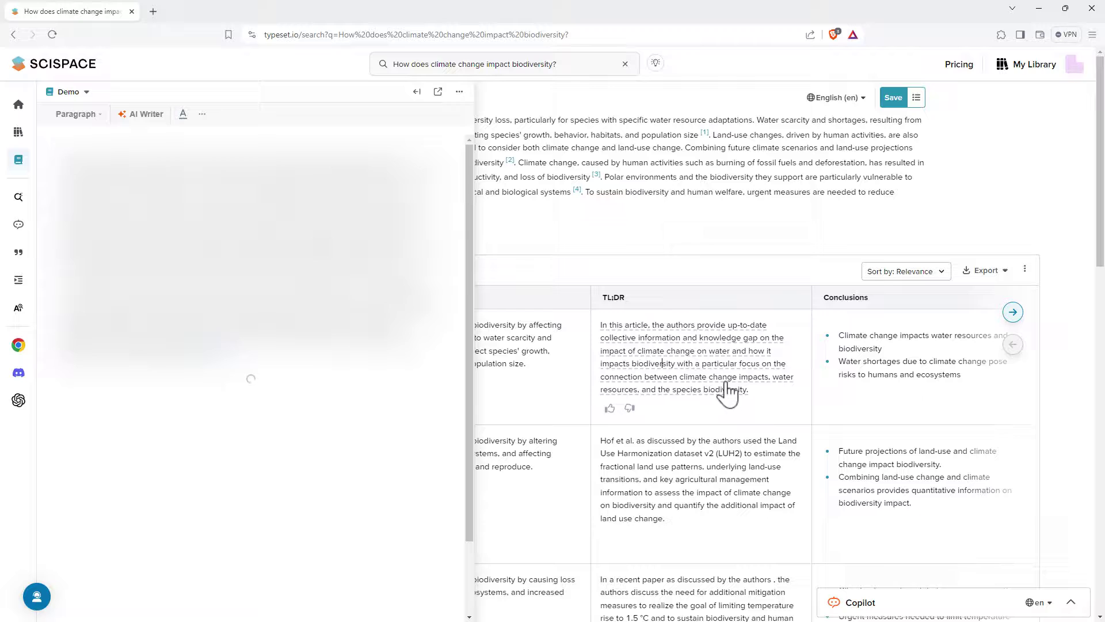
scroll(263, 259, "down", 1)
scroll(266, 287, "down", 4)
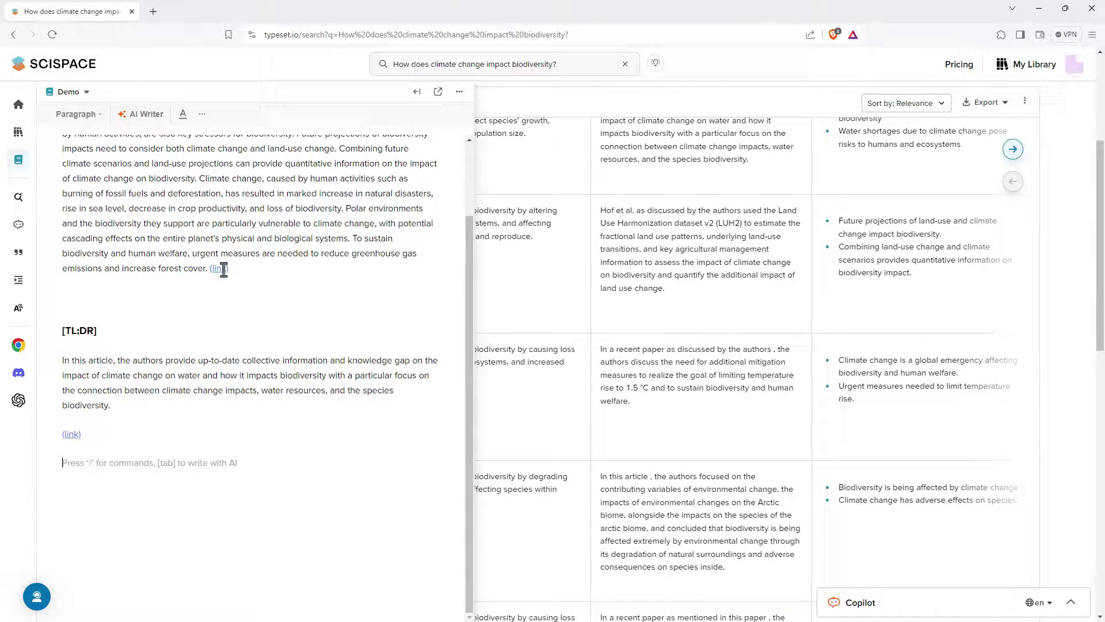
left_click(249, 299)
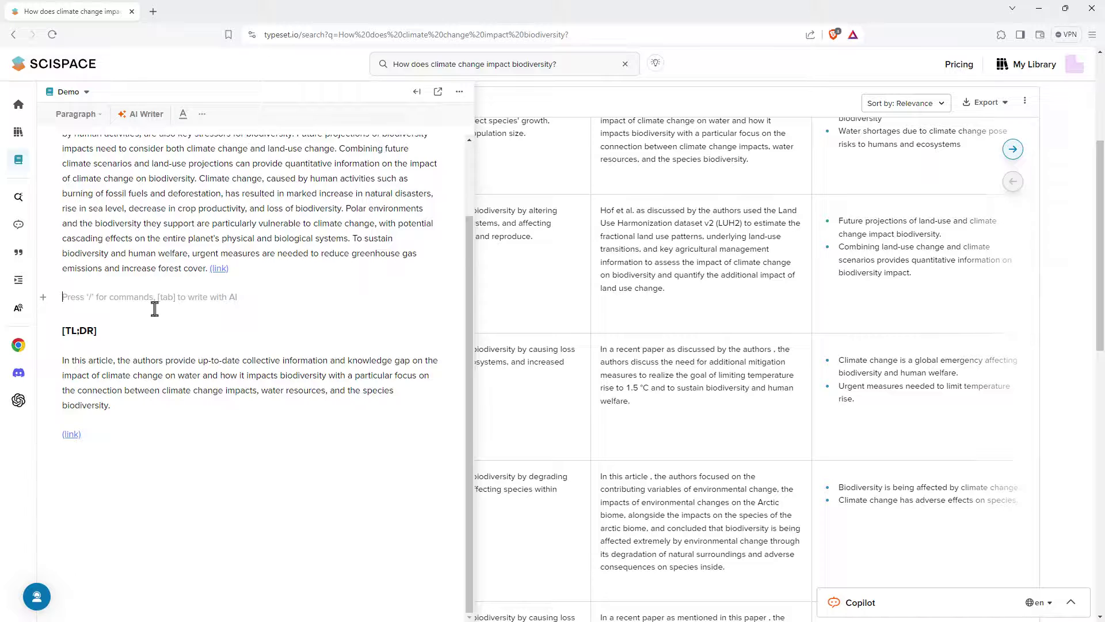
scroll(138, 284, "up", 4)
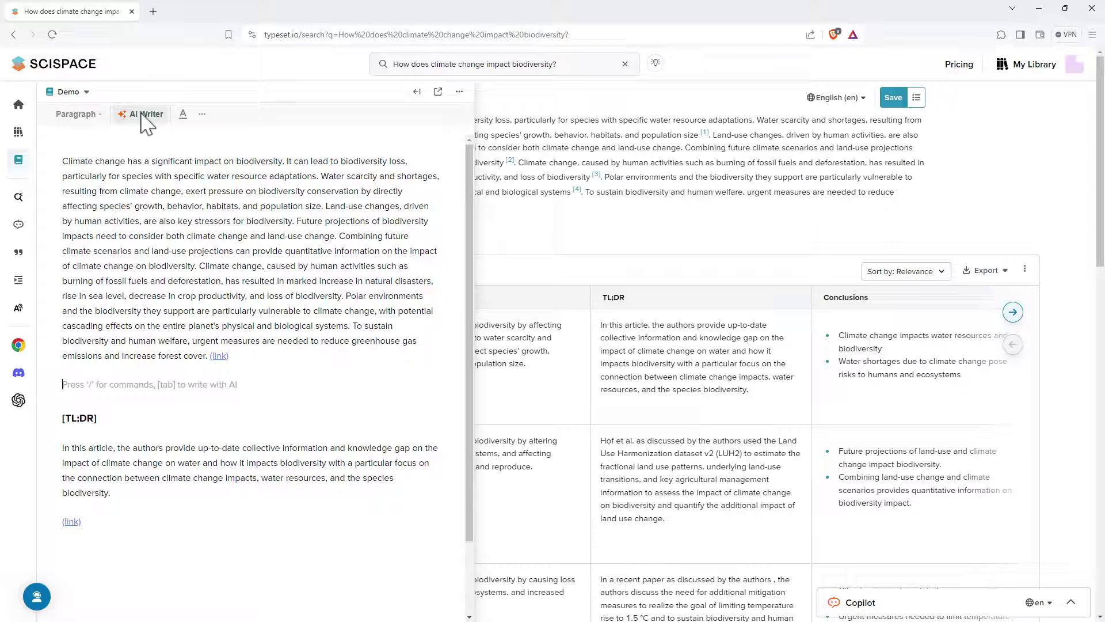